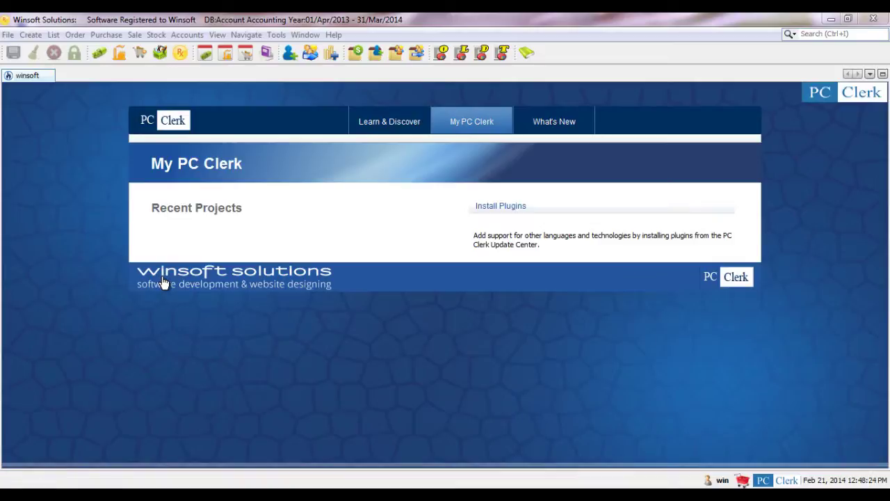
# Step: Generate the Trial Balance report dated 31/03/2014 and review its debit and credit entries
pyautogui.click(185, 34)
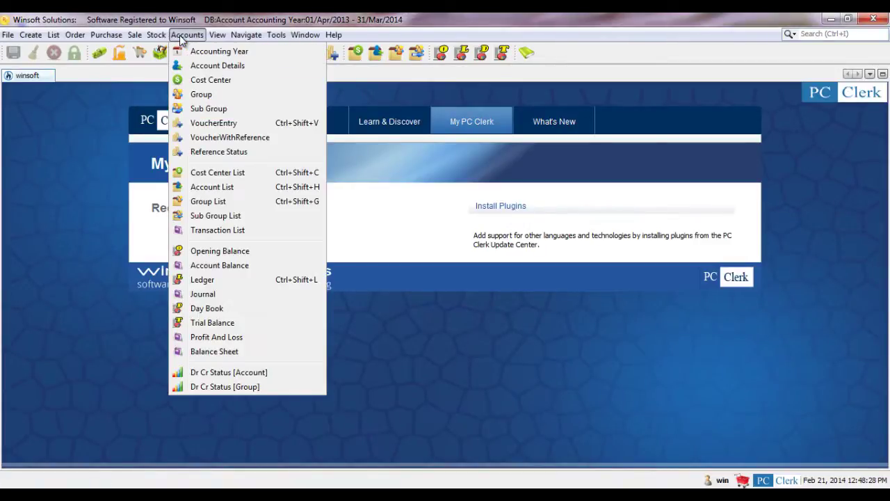
pyautogui.click(199, 324)
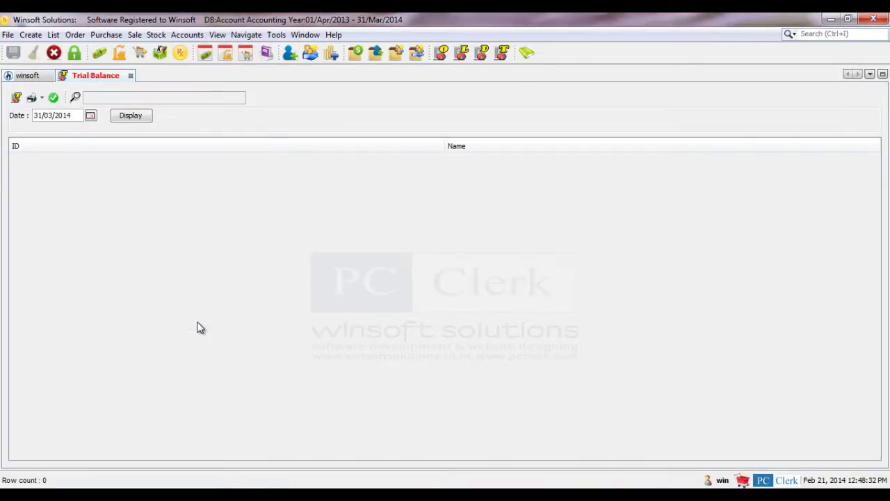
pyautogui.click(90, 115)
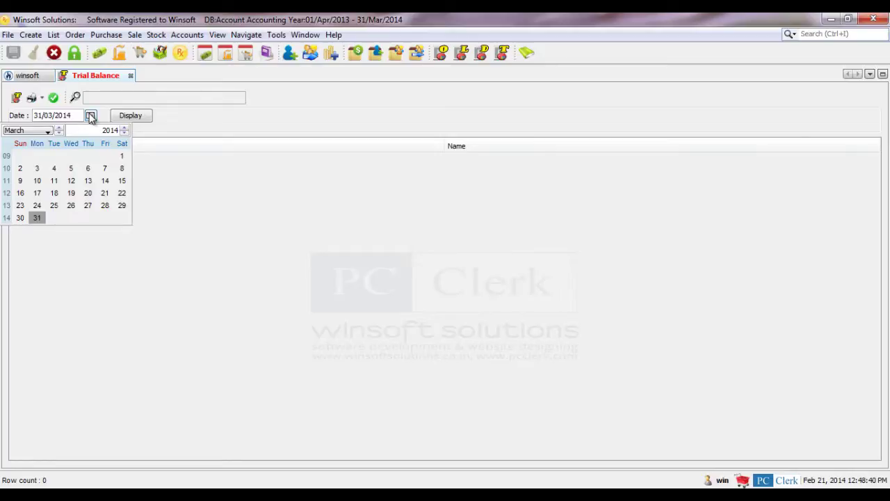
pyautogui.click(38, 216)
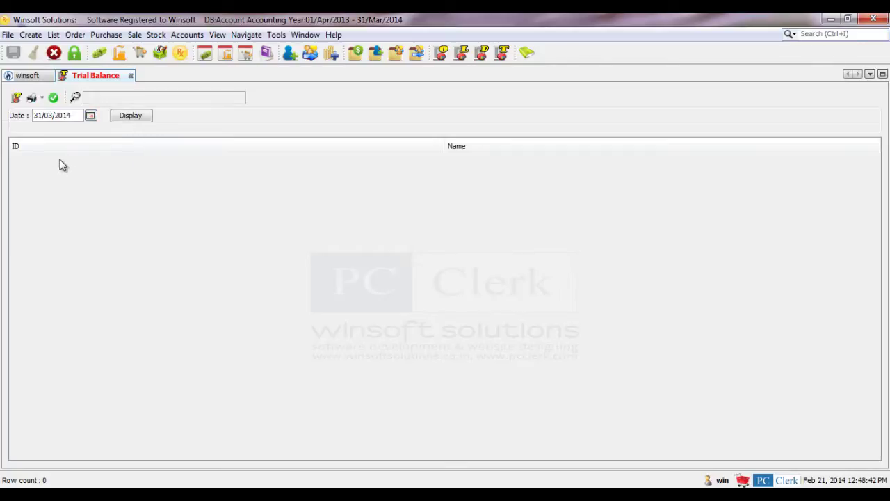
pyautogui.click(127, 120)
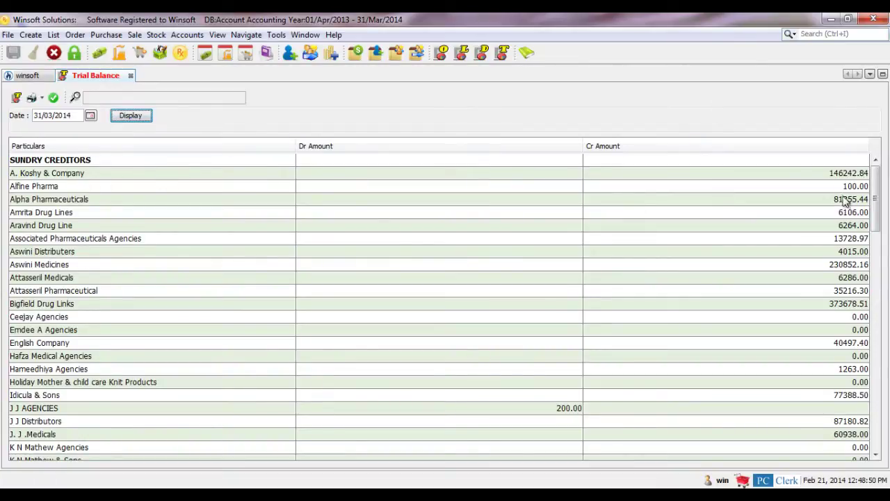
pyautogui.scroll(-4, 846, 201)
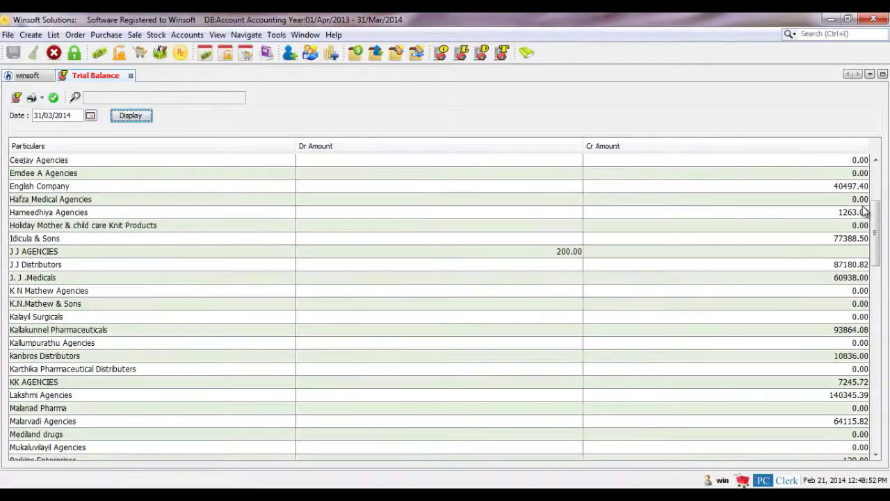
pyautogui.scroll(-20, 864, 211)
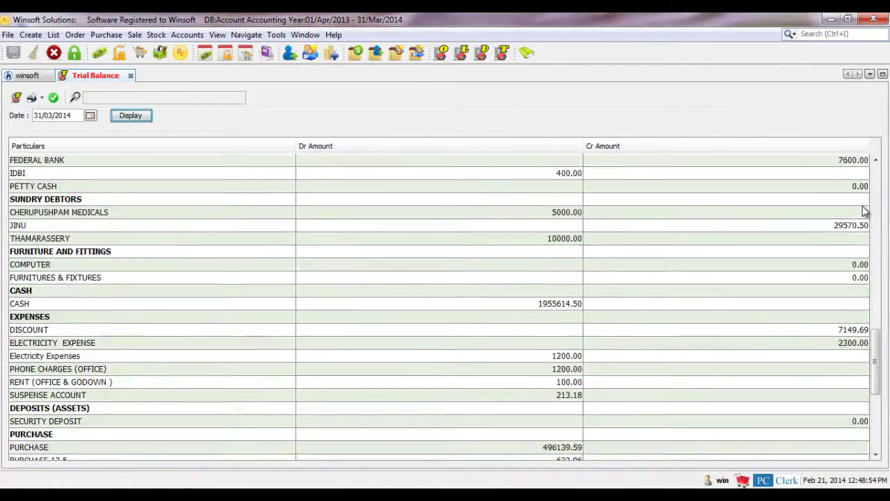
pyautogui.scroll(-1, 864, 211)
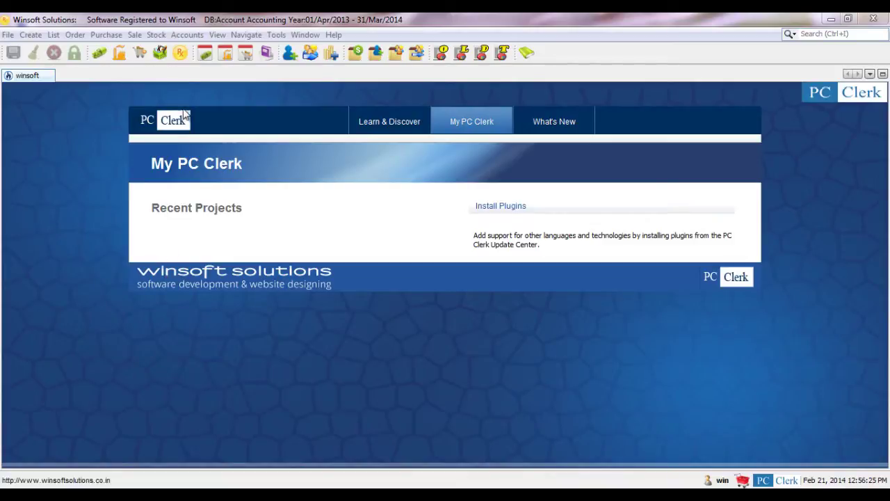
# Step: Generate the Account Balance report for all groups from 01/04/2013 to 31/03/2014 and review it down to the totals
pyautogui.click(186, 35)
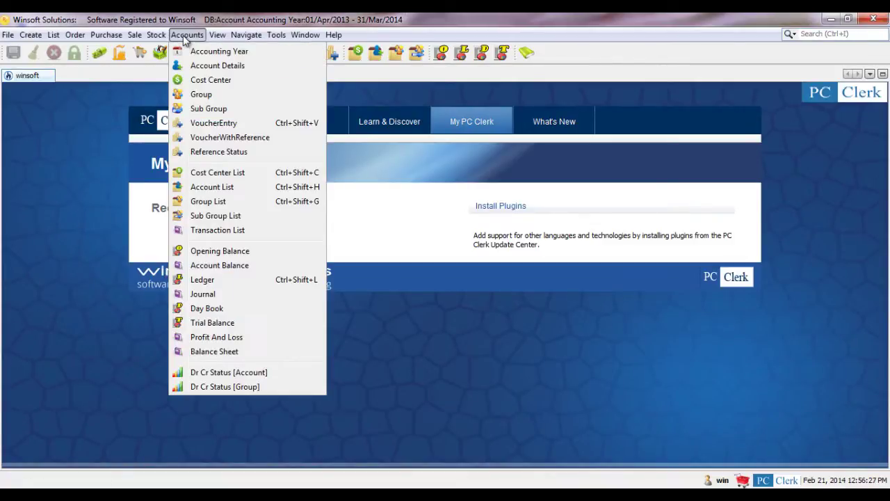
pyautogui.click(201, 267)
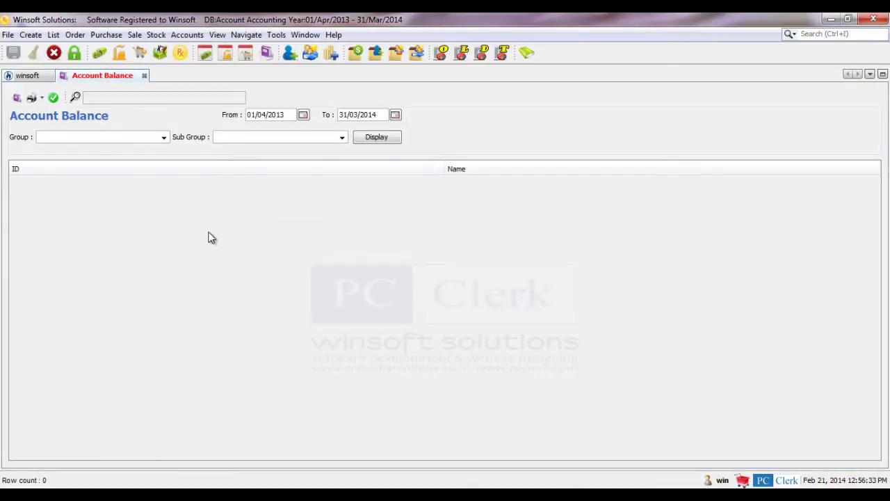
pyautogui.click(303, 116)
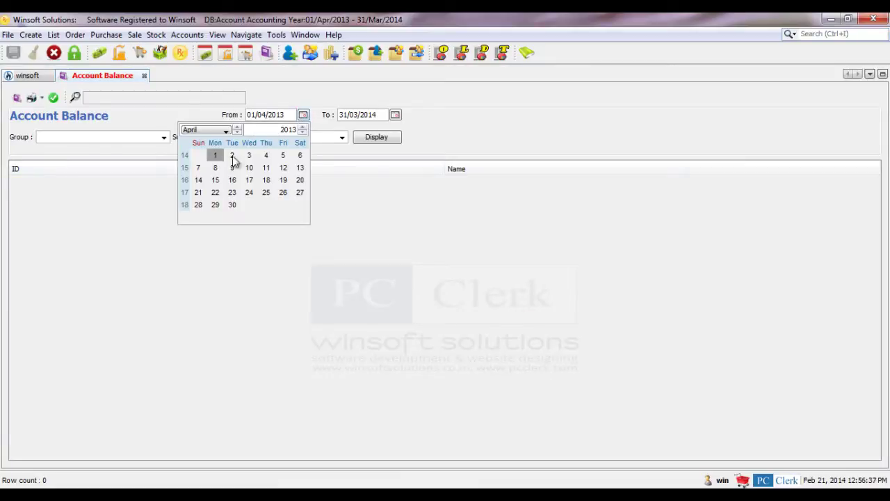
pyautogui.click(211, 155)
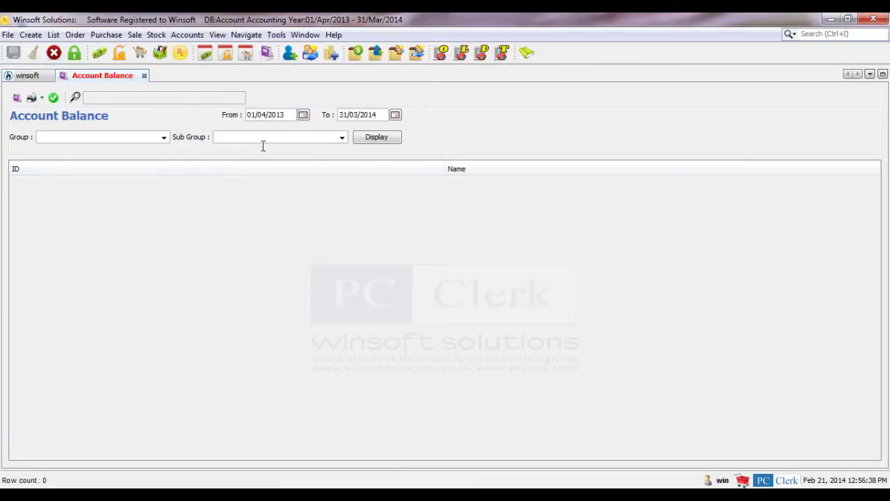
pyautogui.click(395, 115)
pyautogui.click(306, 219)
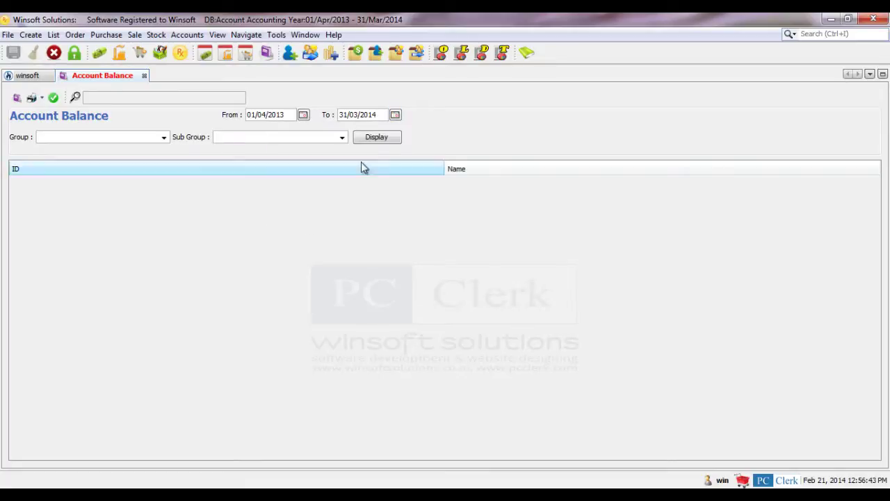
pyautogui.click(386, 142)
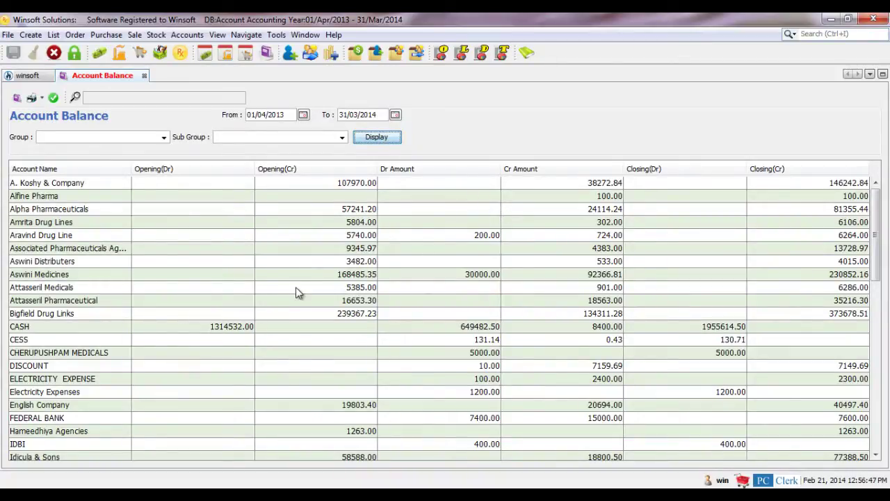
pyautogui.scroll(-15, 295, 292)
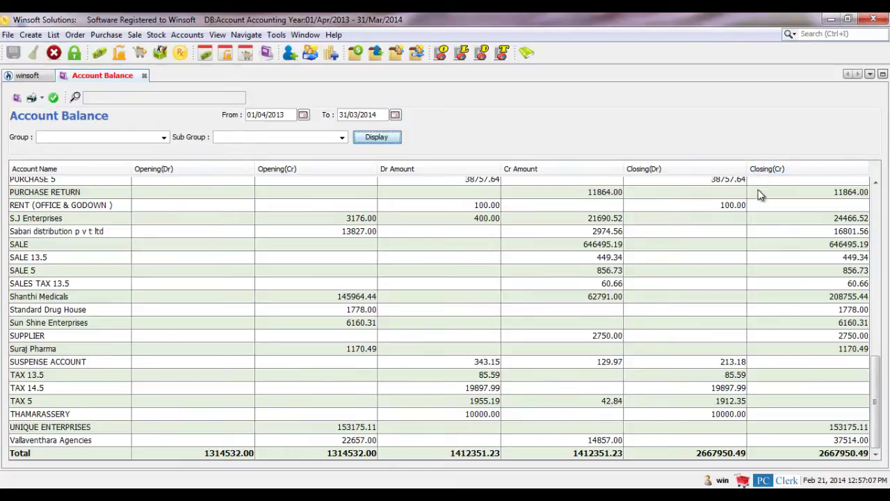
# Step: Restrict the Account Balance report to the SUNDRY DEBTORS group and display it again
pyautogui.click(56, 137)
pyautogui.write('SUNDRY CREDITORS')
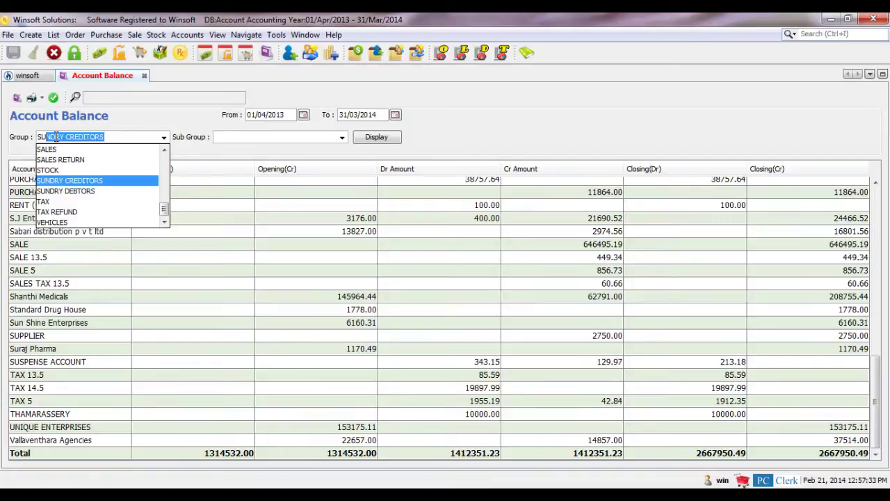
pyautogui.press('Down')
pyautogui.press('Return')
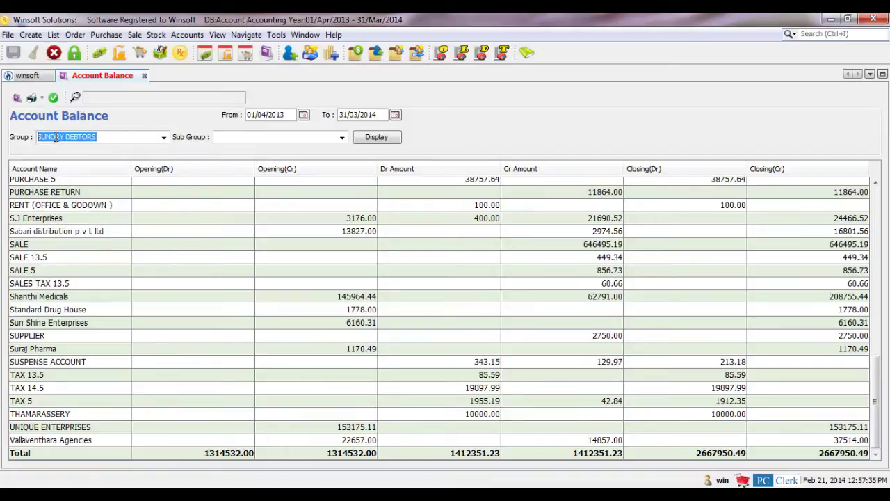
pyautogui.click(372, 139)
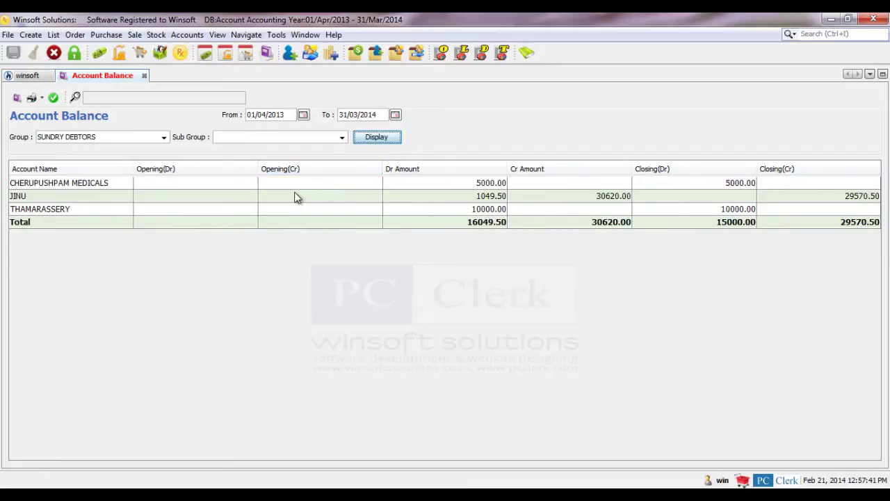
# Step: Narrow the Account Balance report further to the CUSTOMER sub group and refresh the results
pyautogui.click(250, 137)
pyautogui.write('CUSTOMER')
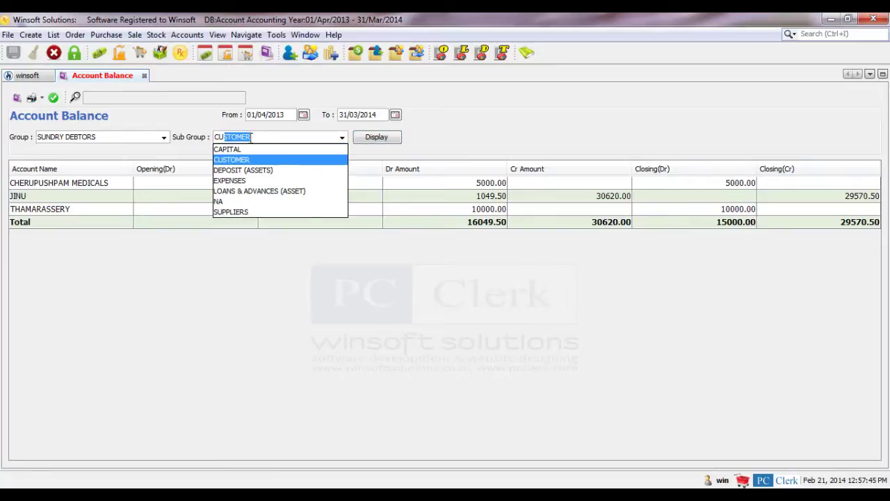
pyautogui.press('Return')
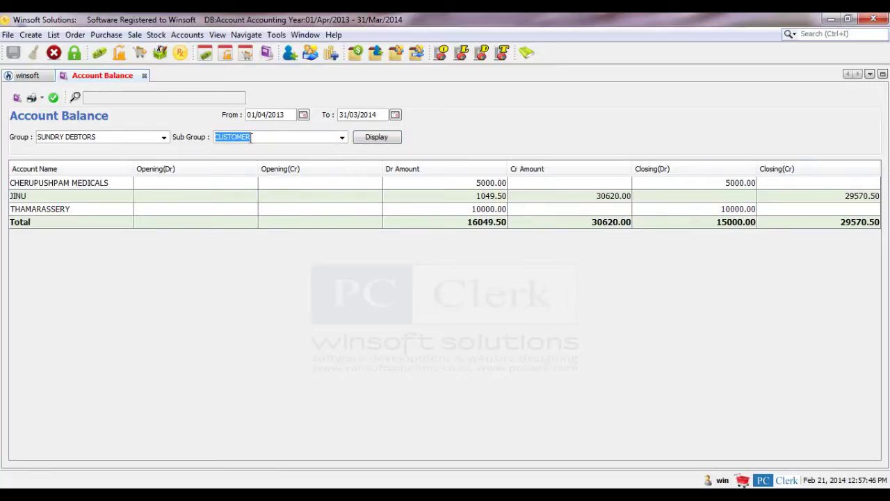
pyautogui.click(358, 138)
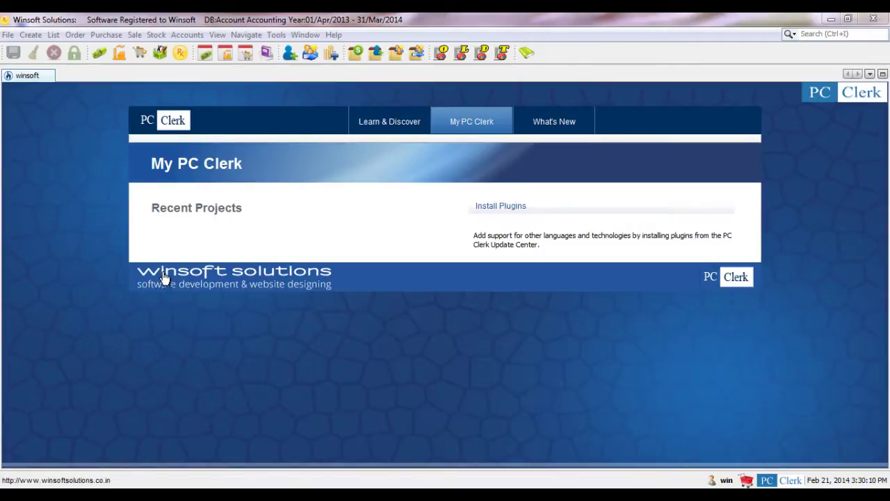
# Step: Generate the Opening Balance report as on 01/04/2013 and review the accounts down to the totals
pyautogui.click(185, 35)
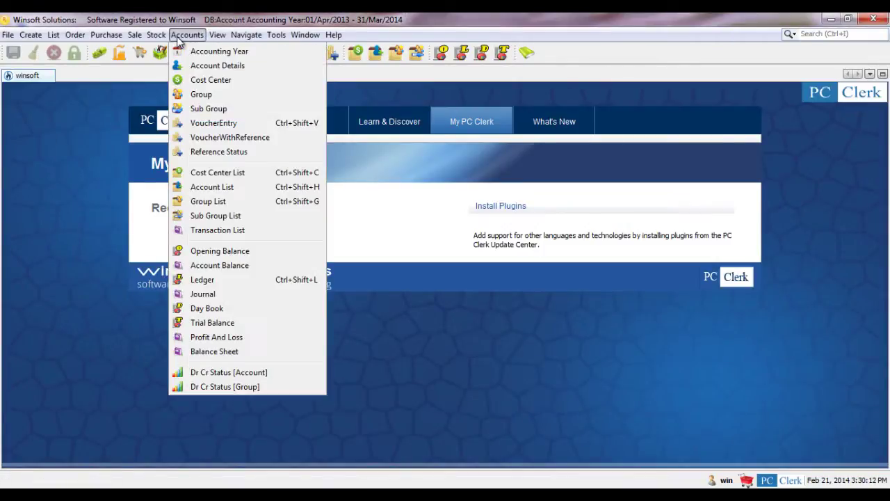
pyautogui.click(199, 256)
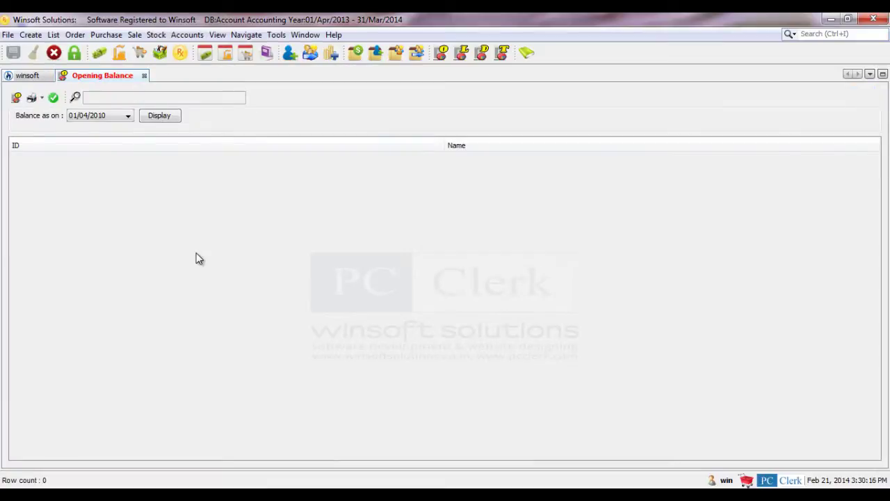
pyautogui.click(125, 117)
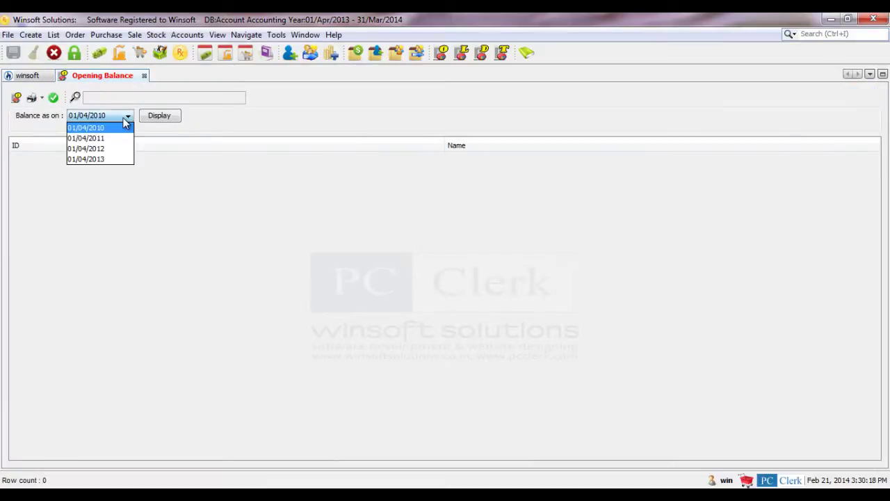
pyautogui.press('Down')
pyautogui.press('Down')
pyautogui.press('Down')
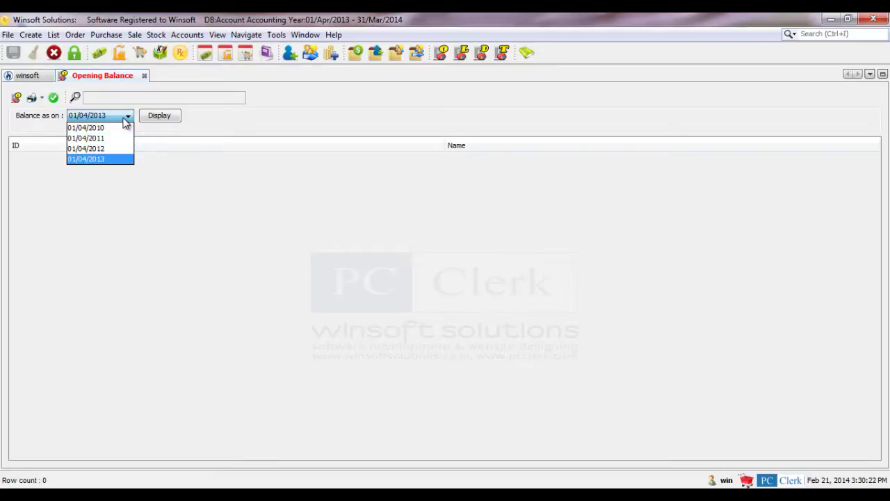
pyautogui.click(120, 158)
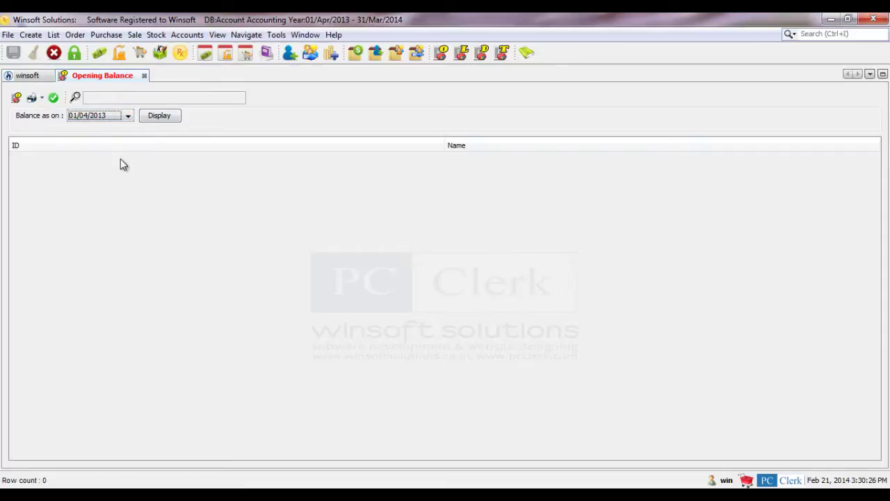
pyautogui.click(155, 117)
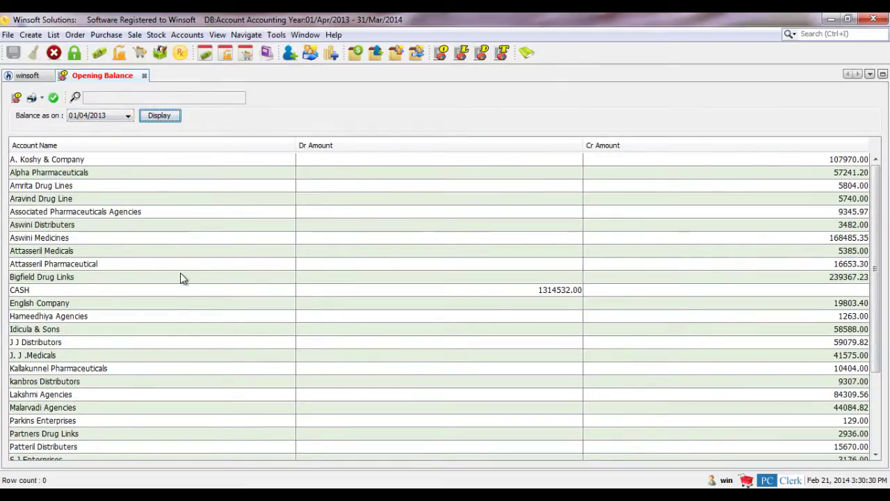
pyautogui.scroll(-1, 397, 313)
pyautogui.scroll(-1, 415, 358)
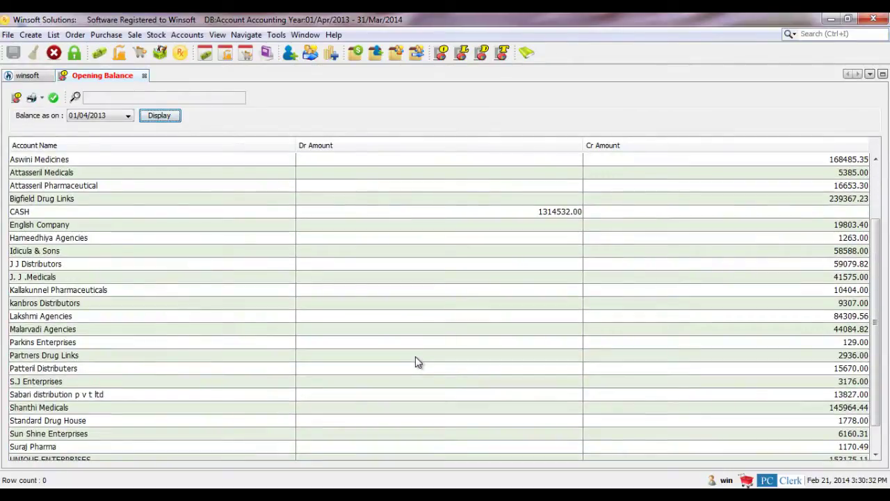
pyautogui.scroll(-1, 415, 358)
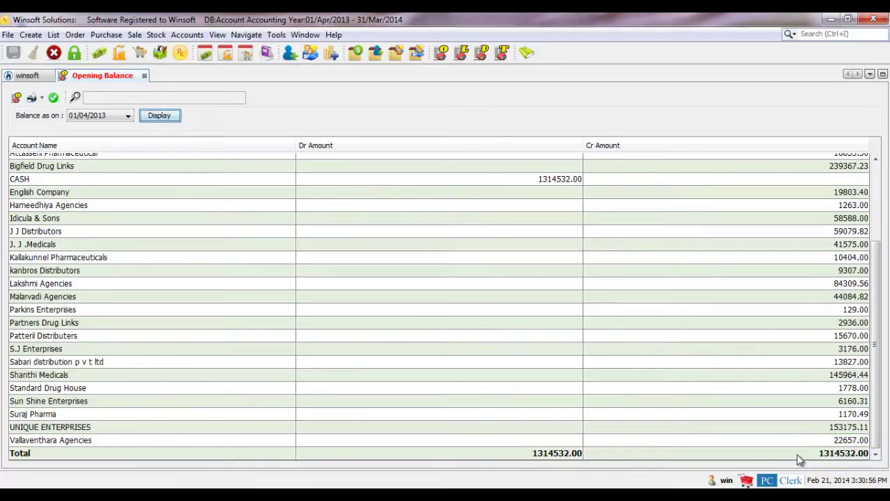
# Step: Open a Trial Balance report alongside the Opening Balance, display it for 31/03/2014 and check it through to the totals
pyautogui.click(186, 35)
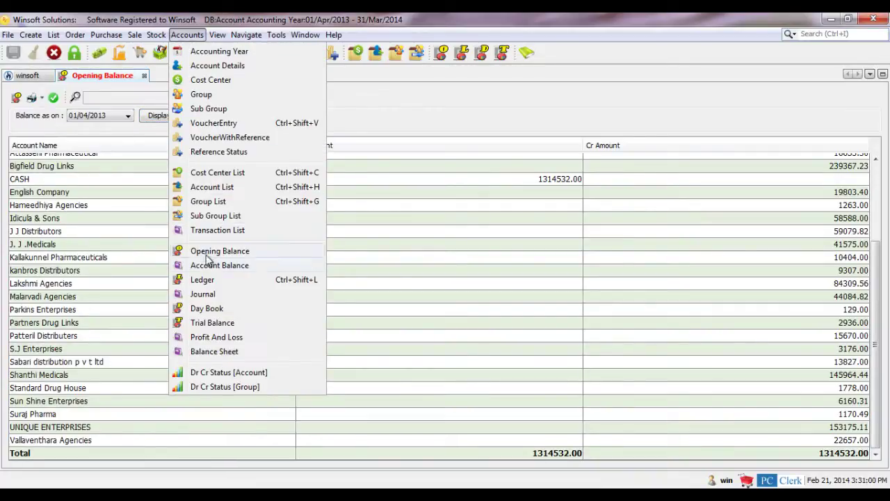
pyautogui.click(208, 323)
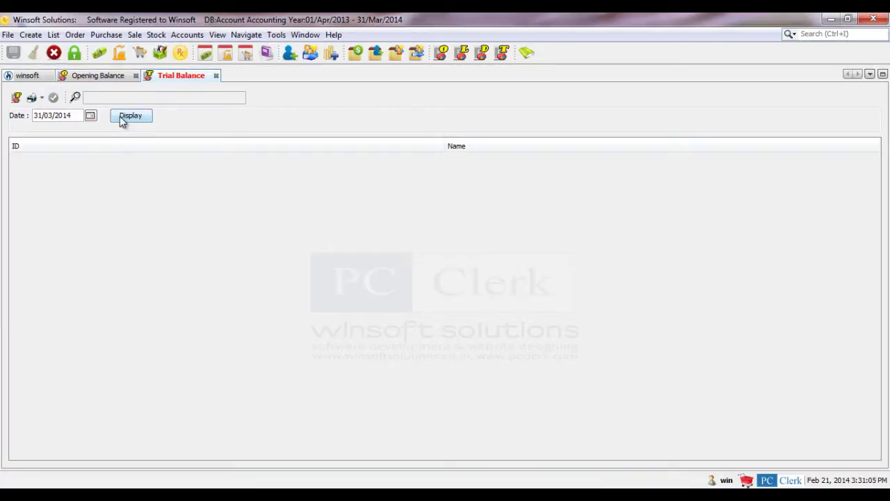
pyautogui.click(121, 119)
pyautogui.scroll(-2, 362, 341)
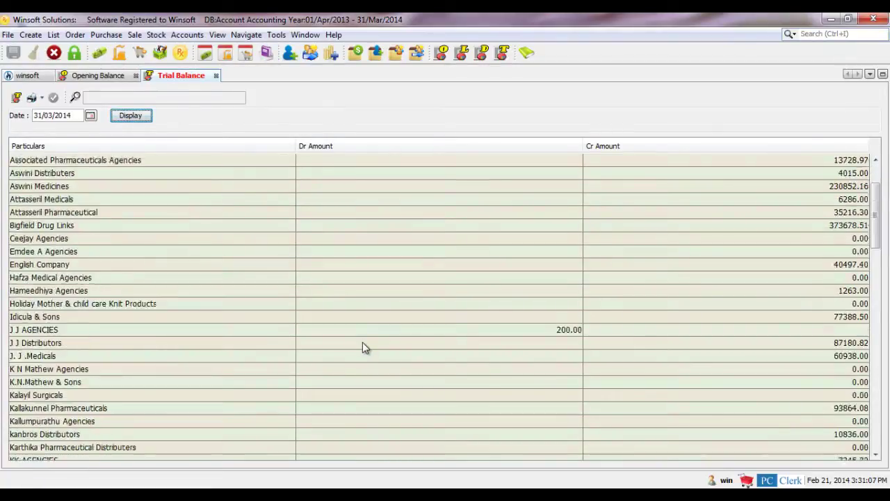
pyautogui.scroll(-20, 362, 342)
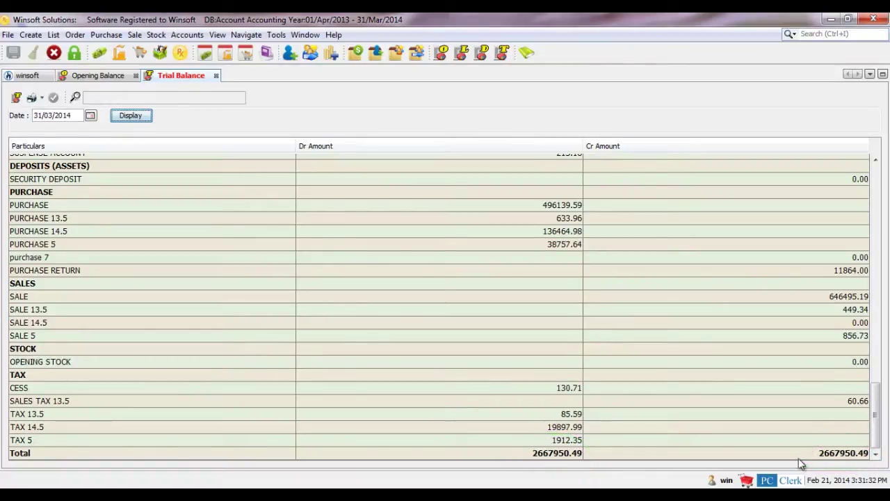
# Step: Return to the Opening Balance report, display it as on 01/04/2013 and review the accounts down to the totals
pyautogui.click(104, 76)
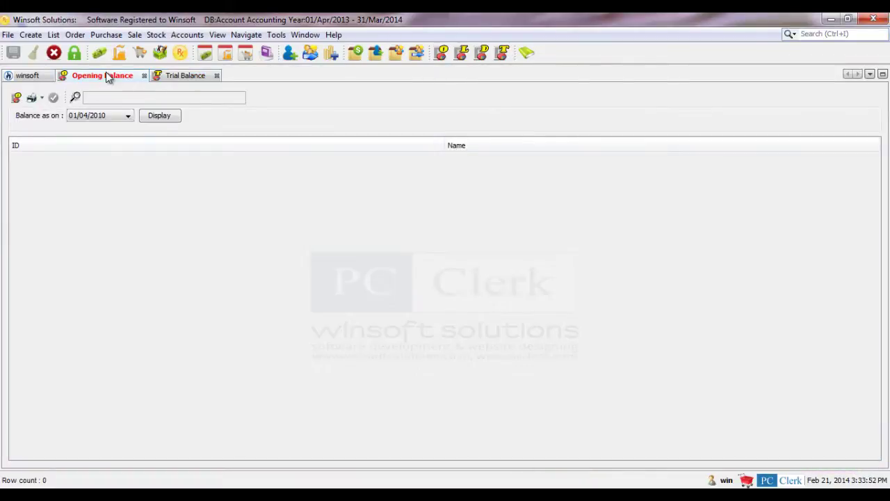
pyautogui.click(129, 116)
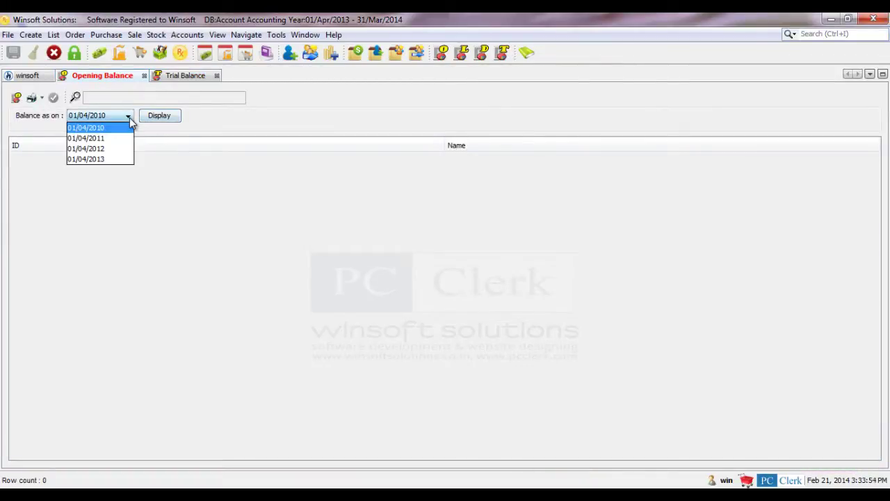
pyautogui.click(123, 161)
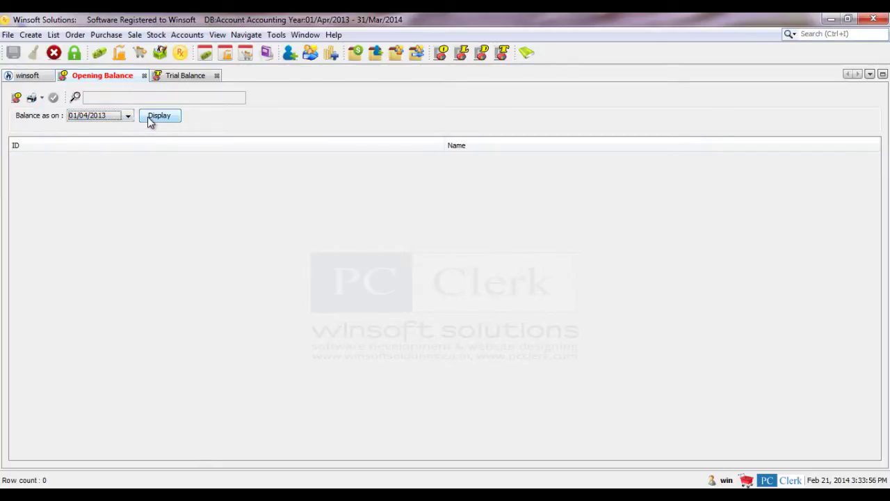
pyautogui.click(154, 118)
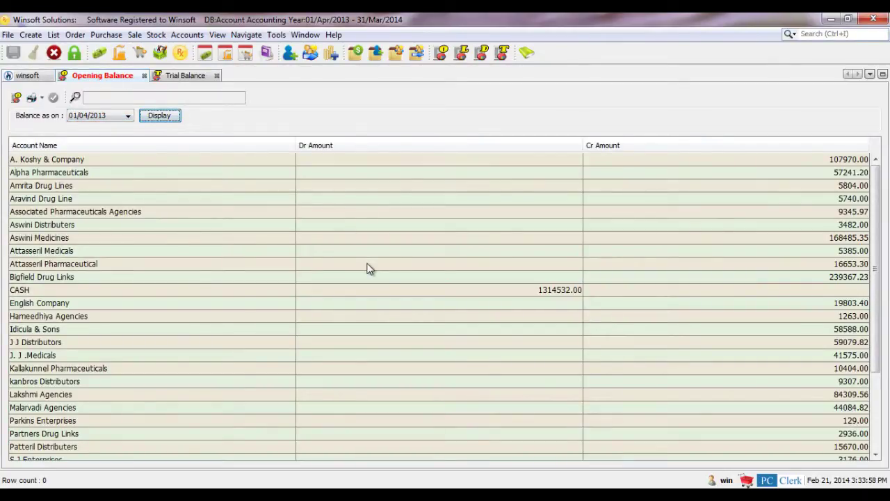
pyautogui.scroll(-3, 368, 269)
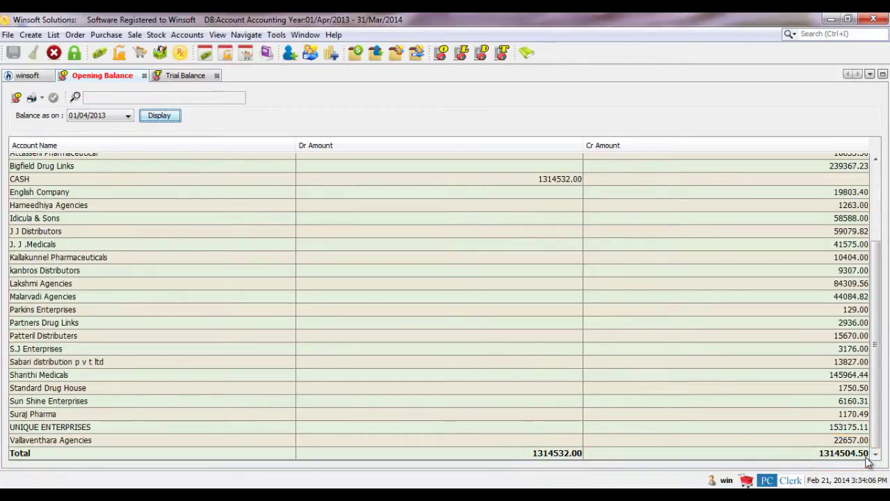
# Step: Switch back to the Trial Balance report, display it for 31/03/2014 and look through its account groups
pyautogui.click(183, 77)
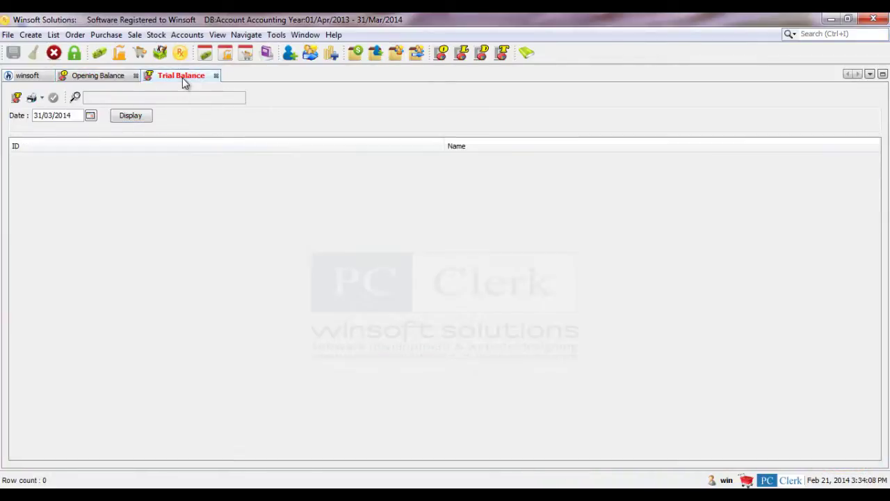
pyautogui.click(148, 120)
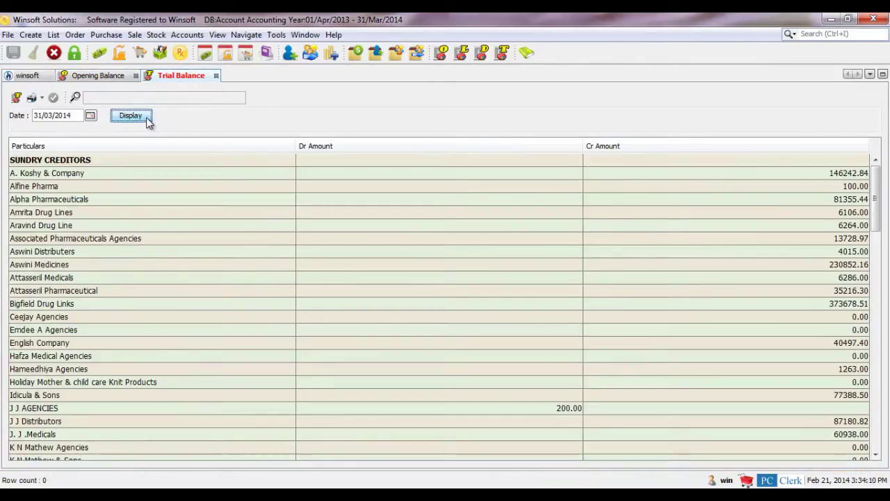
pyautogui.scroll(-3, 631, 292)
pyautogui.scroll(-20, 632, 298)
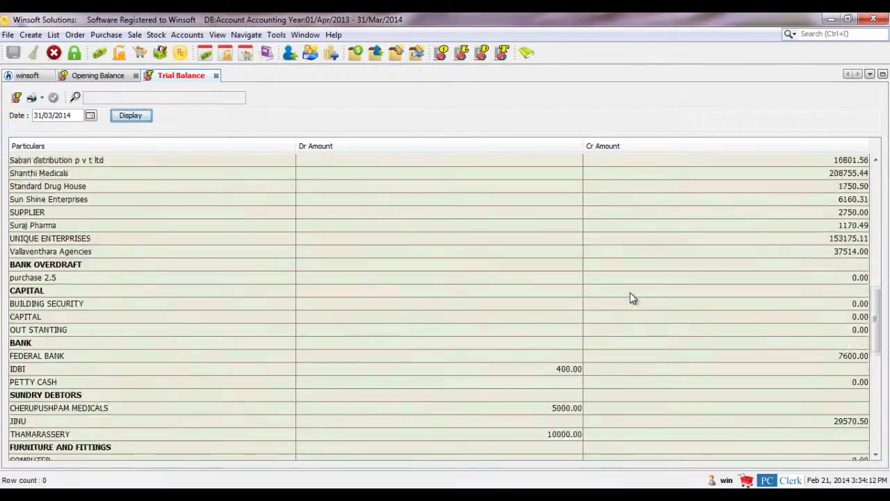
pyautogui.scroll(-1, 632, 298)
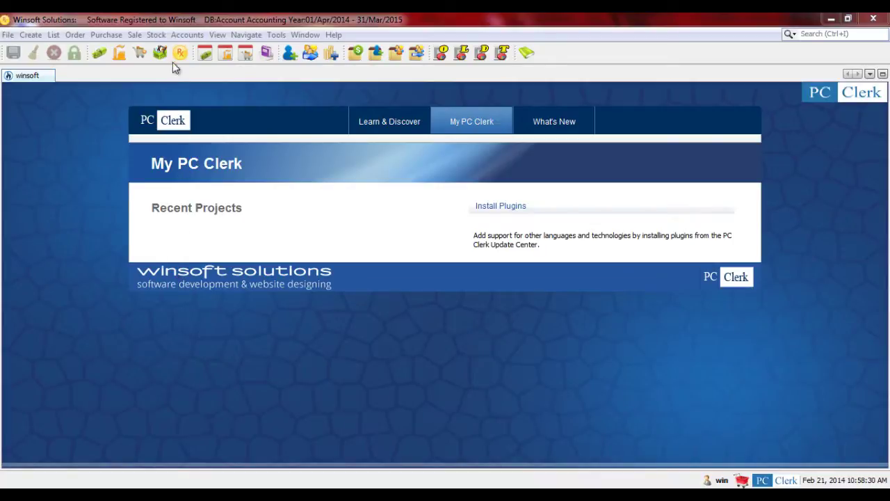
# Step: Open the Day Book report from the accounts reports and set its From date to 01/04/2013
pyautogui.click(178, 36)
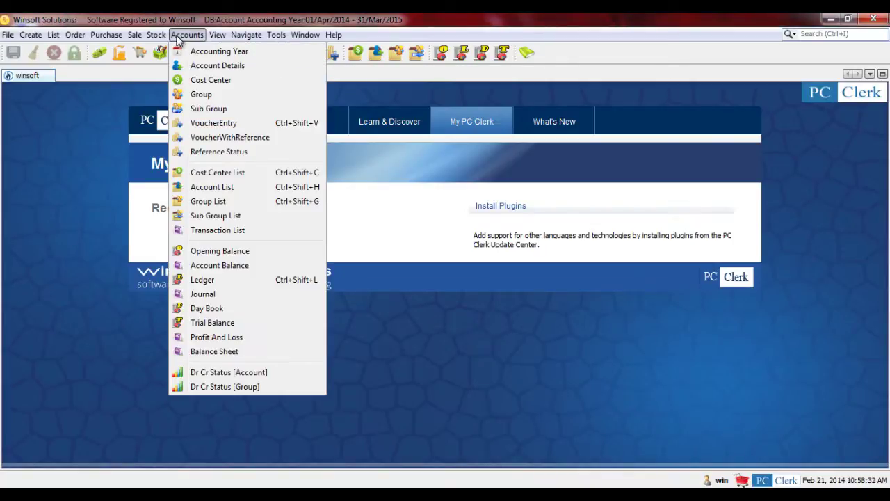
pyautogui.click(201, 309)
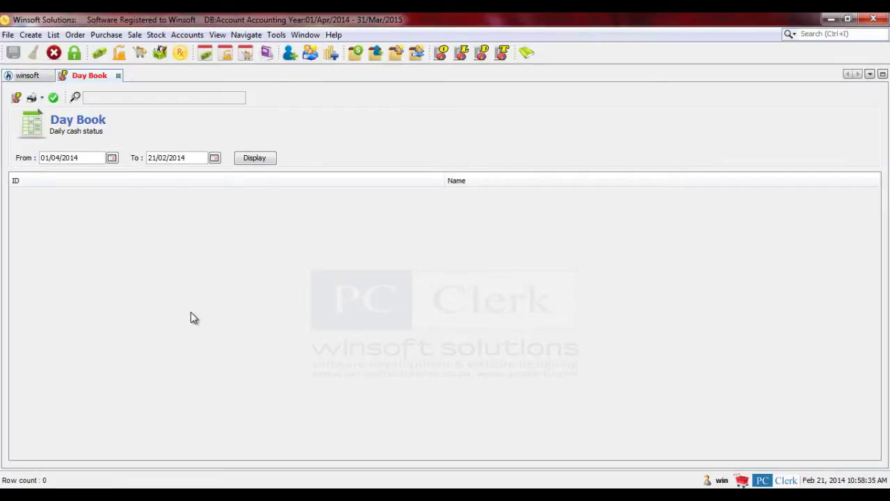
pyautogui.click(112, 159)
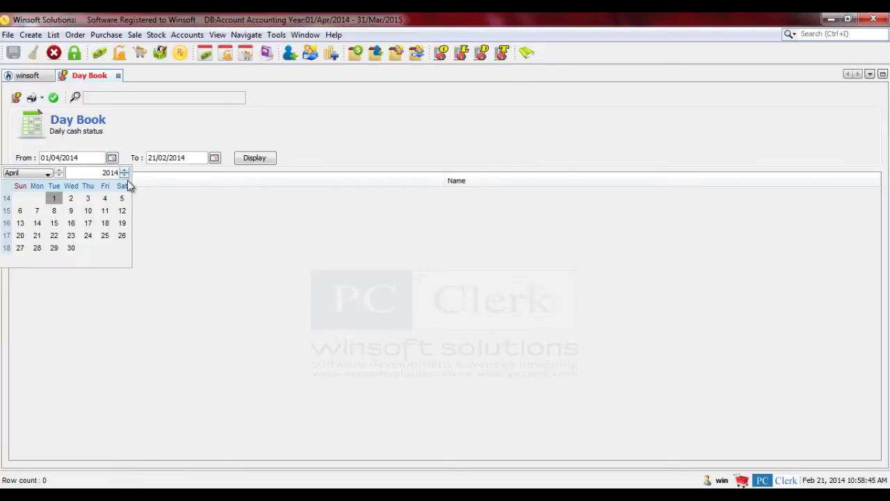
pyautogui.click(123, 175)
pyautogui.click(40, 200)
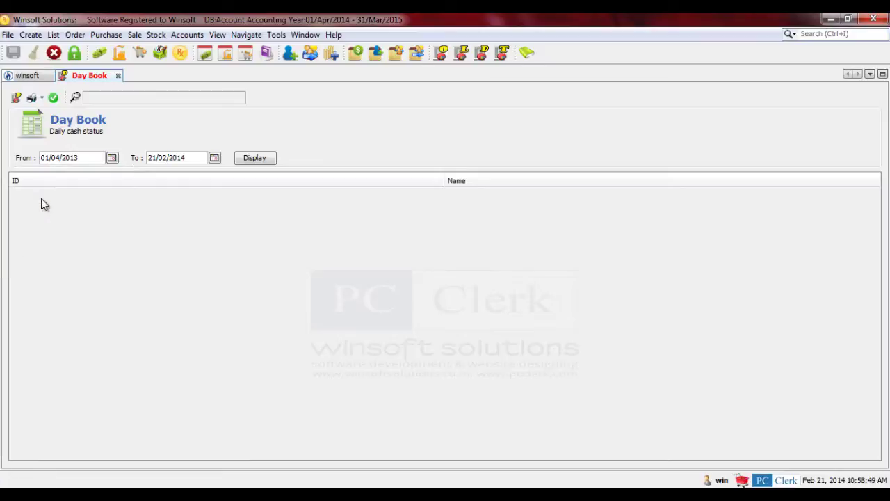
# Step: Display the Day Book for the chosen period and review the daily receipts and payments down to the final totals
pyautogui.click(214, 158)
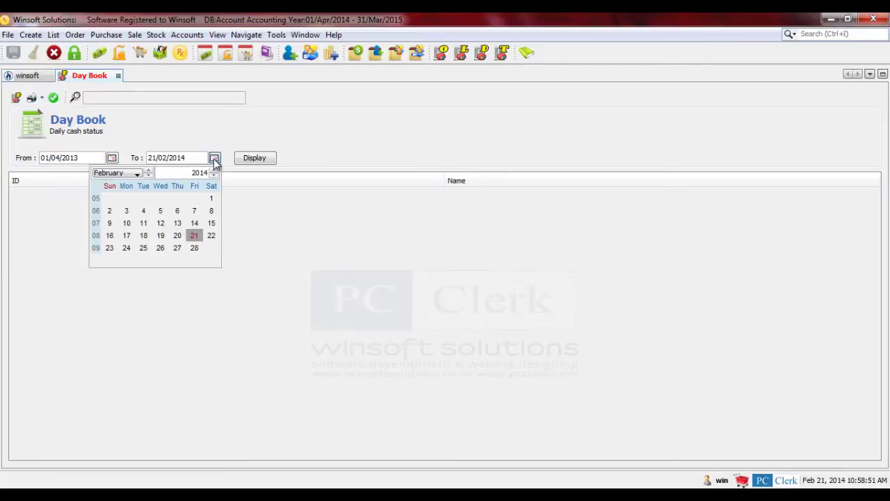
pyautogui.click(215, 159)
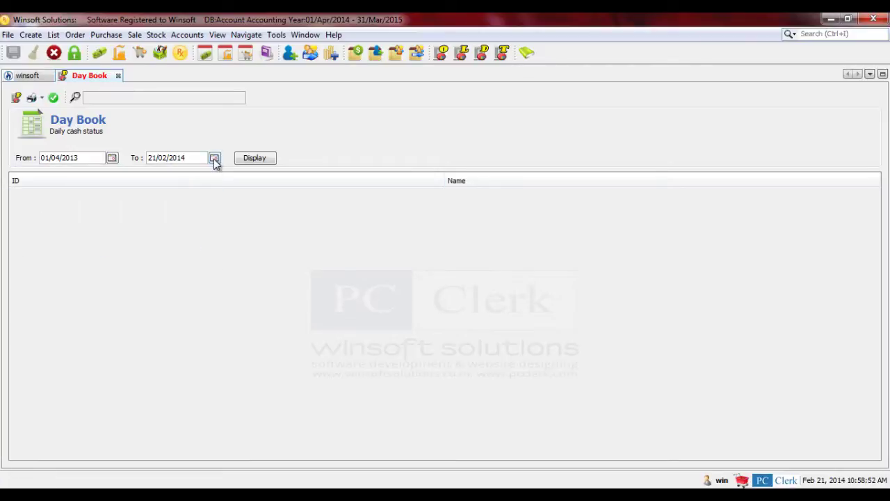
pyautogui.click(256, 158)
pyautogui.scroll(-10, 255, 250)
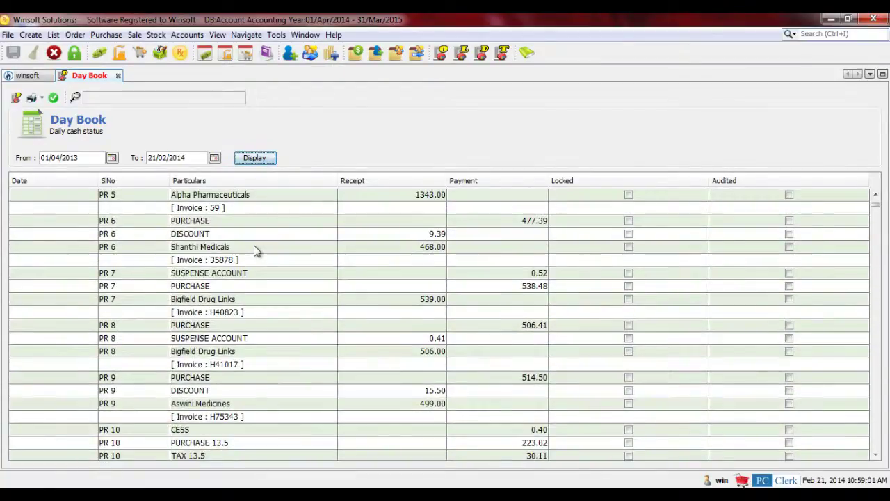
pyautogui.scroll(-11, 255, 251)
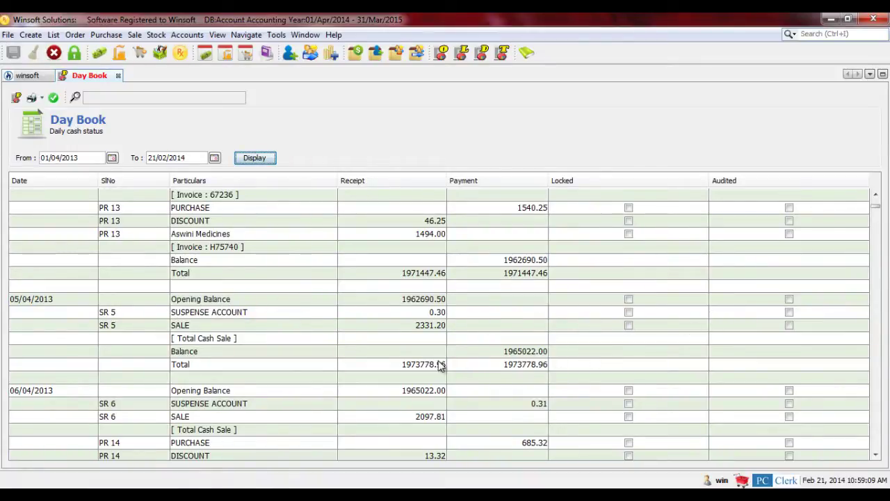
pyautogui.scroll(-4, 402, 365)
pyautogui.scroll(-10, 402, 365)
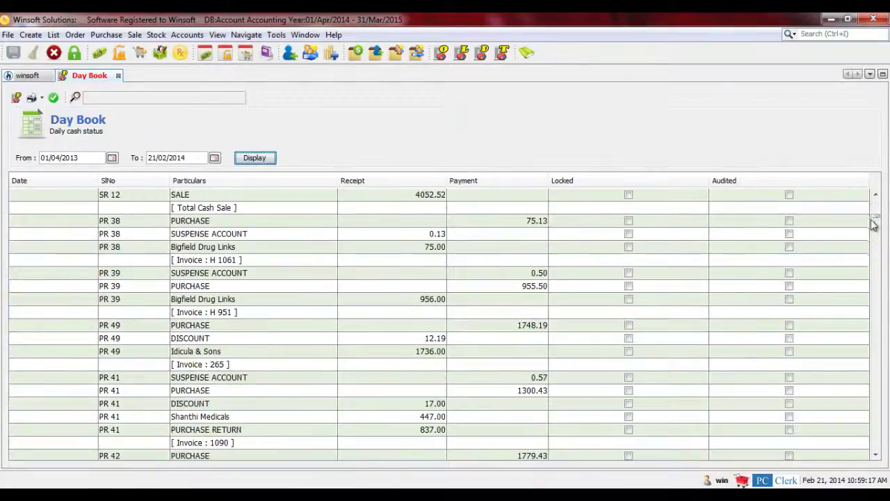
pyautogui.moveTo(874, 222); pyautogui.dragTo(883, 452)
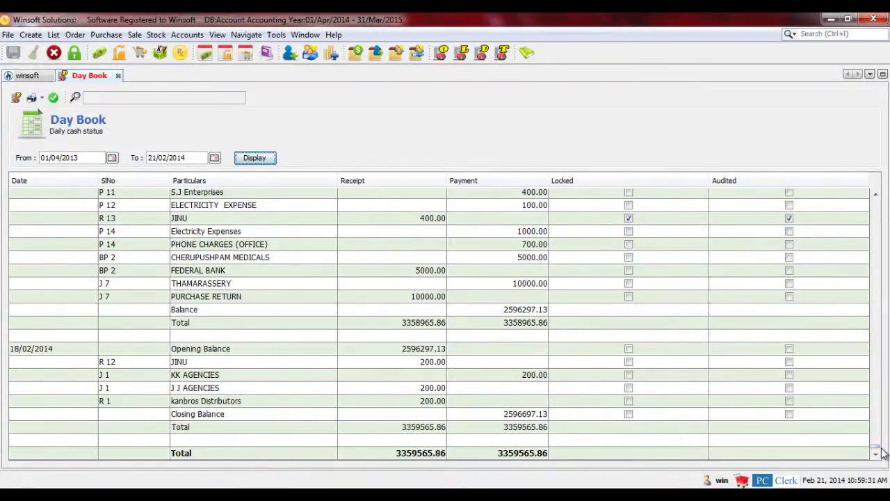